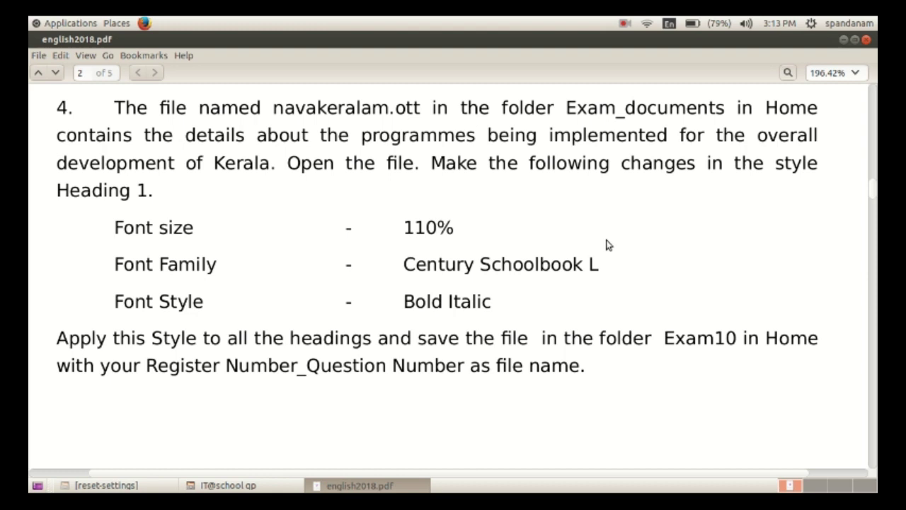
Step: Launch LibreOffice Writer from the Applications > Office menu to get a blank document
left_click(66, 27)
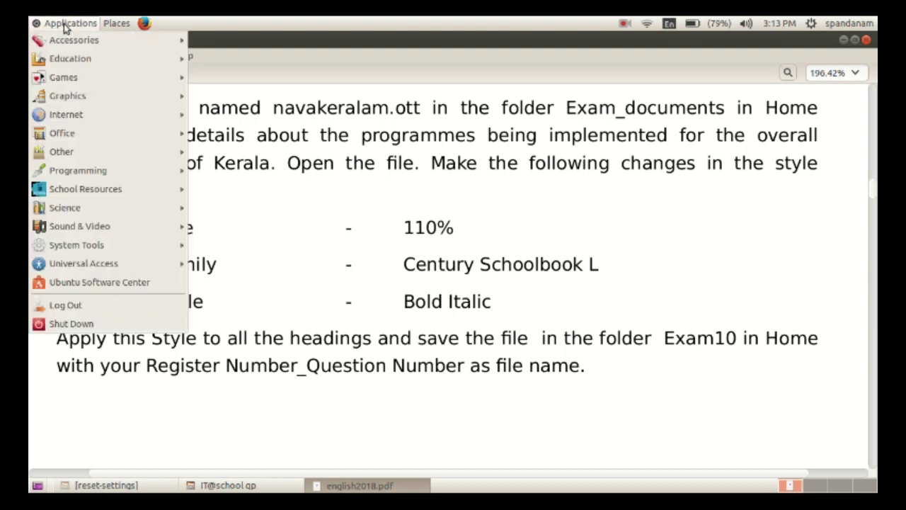
mouse_move(73, 138)
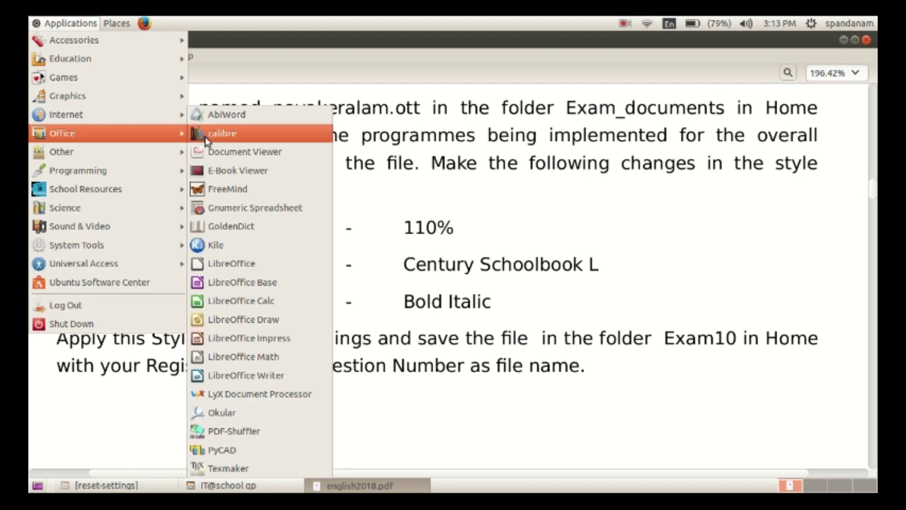
left_click(274, 376)
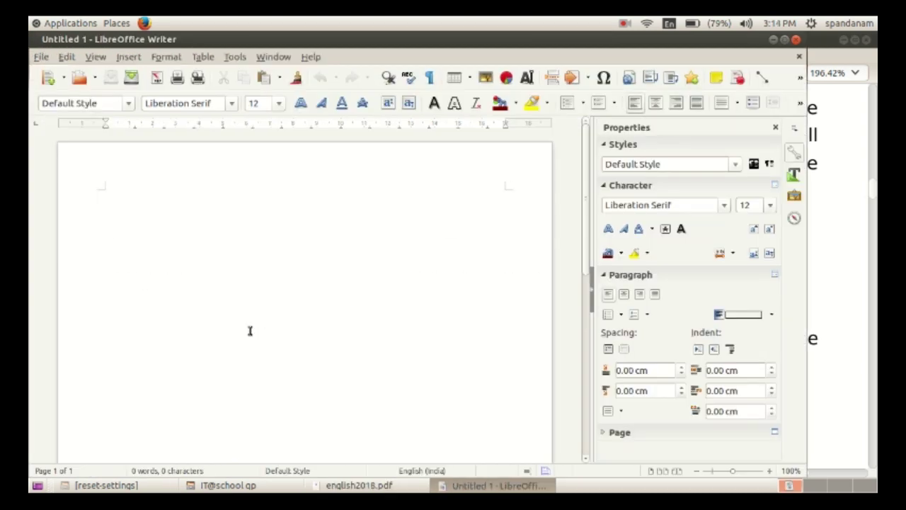
Step: Open navakeralam.ott from the IT@school qp > Exam_documents folder
left_click(41, 58)
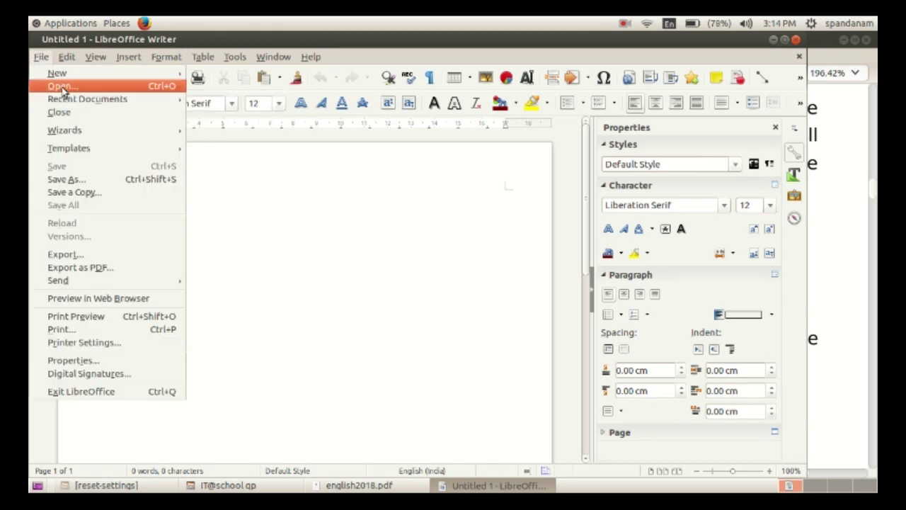
left_click(62, 86)
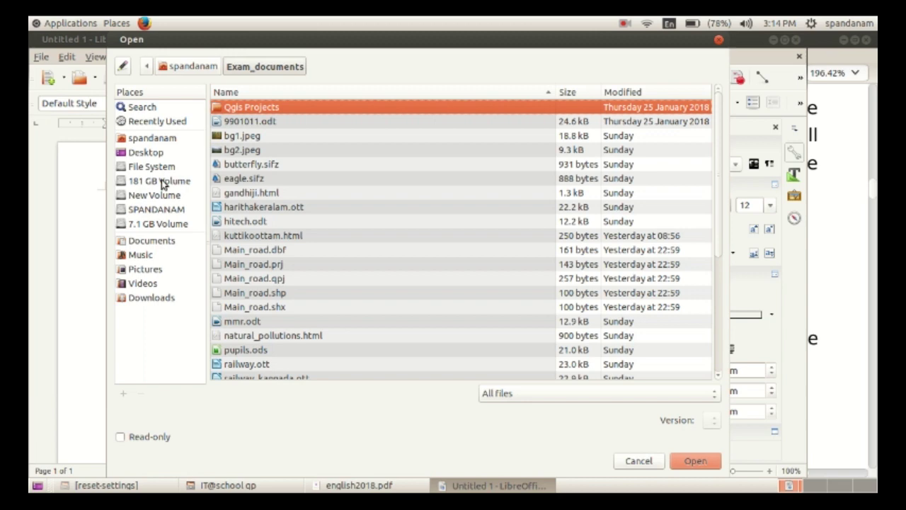
left_click(172, 211)
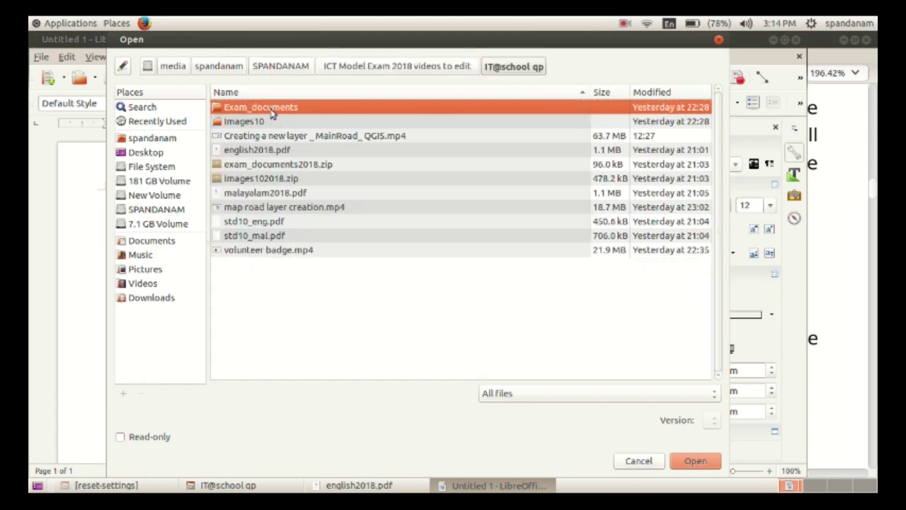
double_click(272, 110)
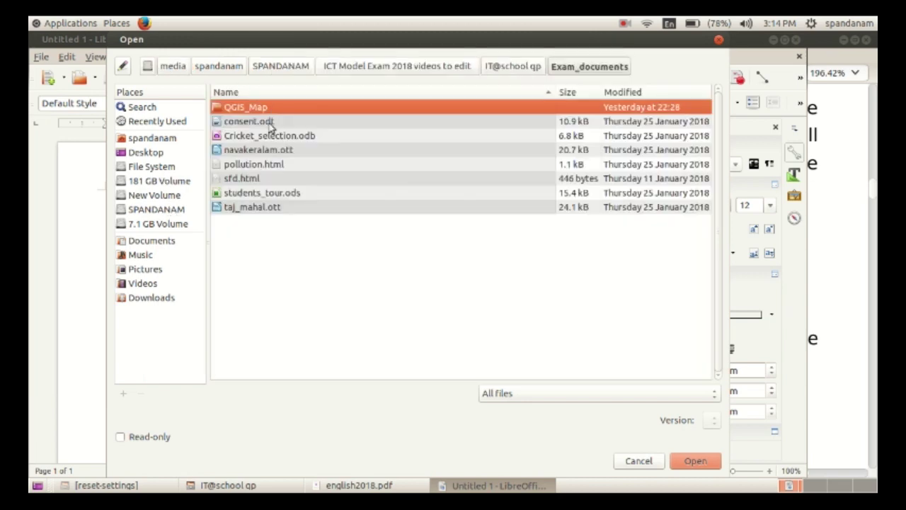
left_click(264, 150)
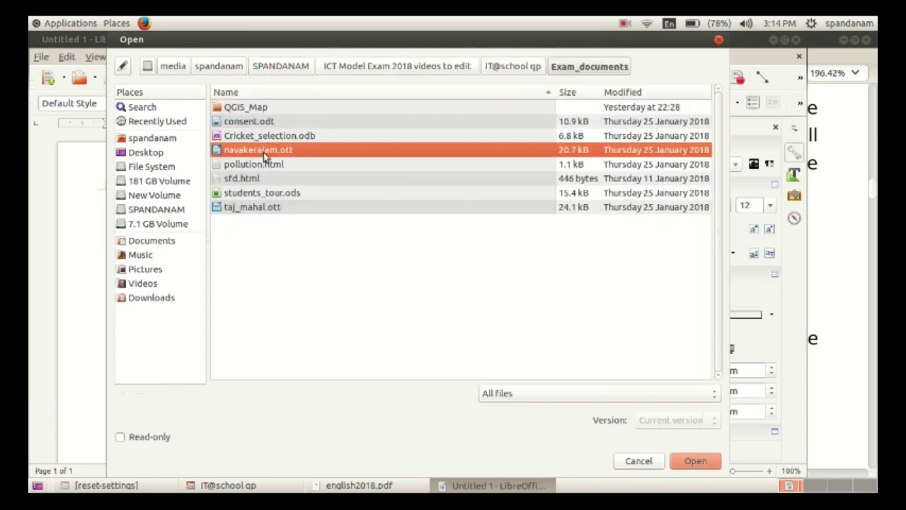
left_click(696, 466)
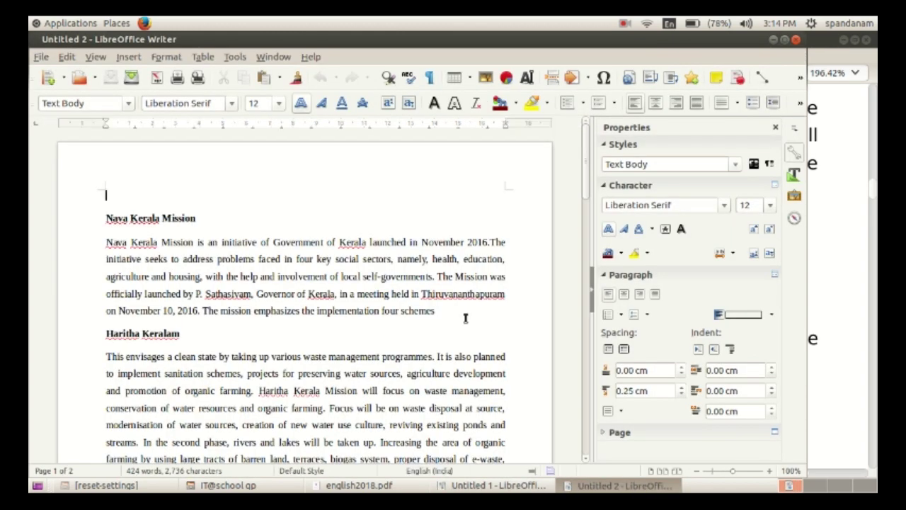
Step: Show the paragraph styles in Styles and Formatting, expand Heading and select Heading 1
left_click(158, 60)
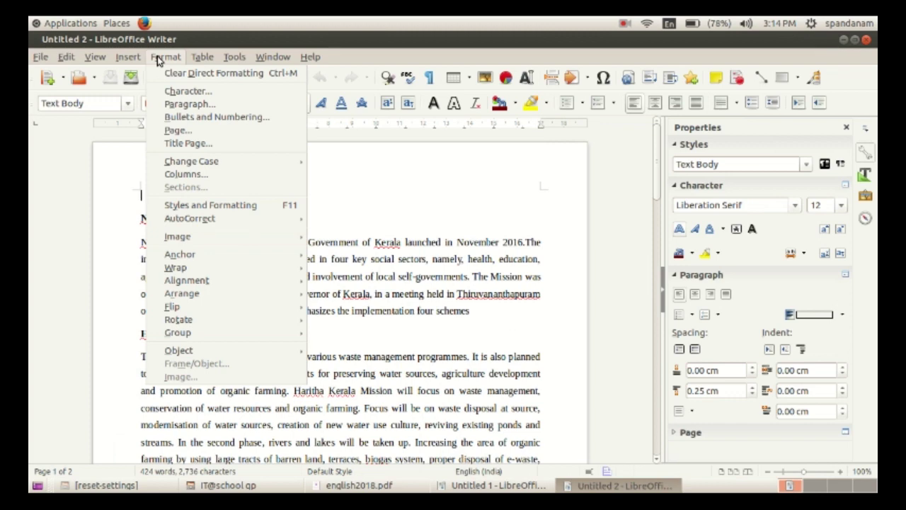
left_click(198, 206)
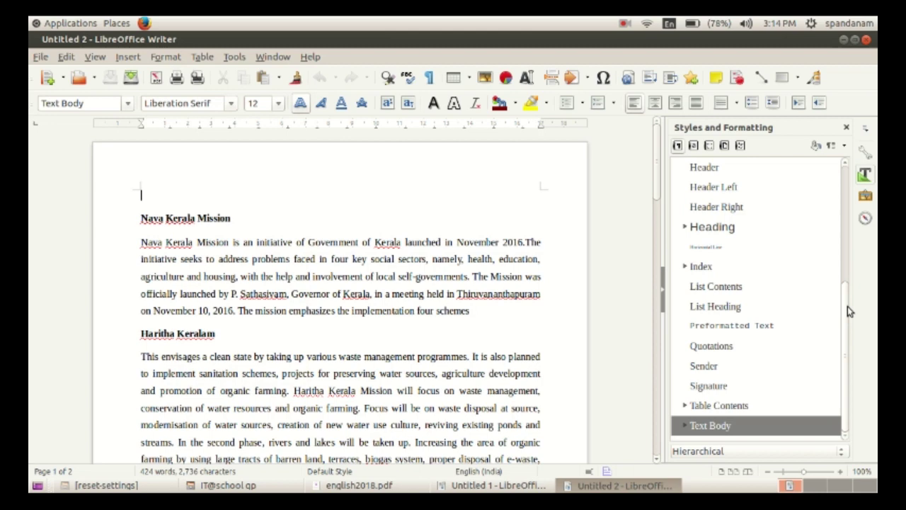
left_click(685, 227)
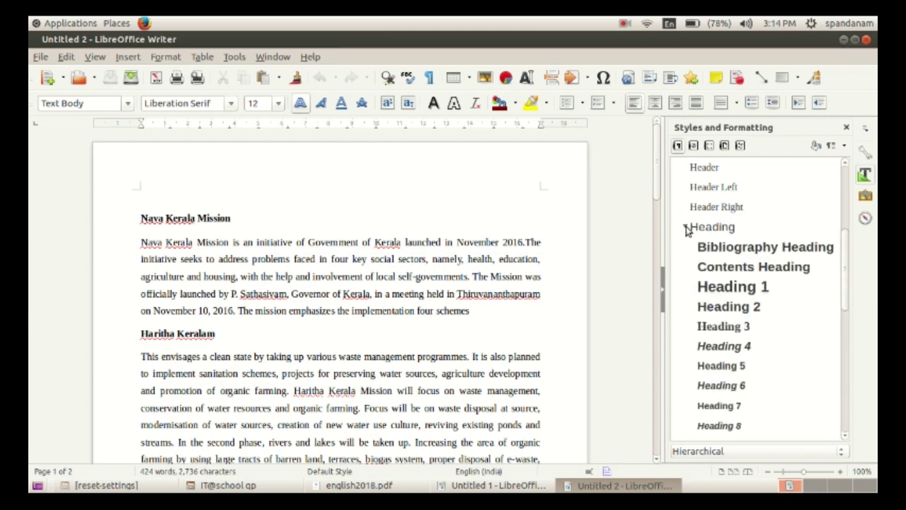
left_click(743, 296)
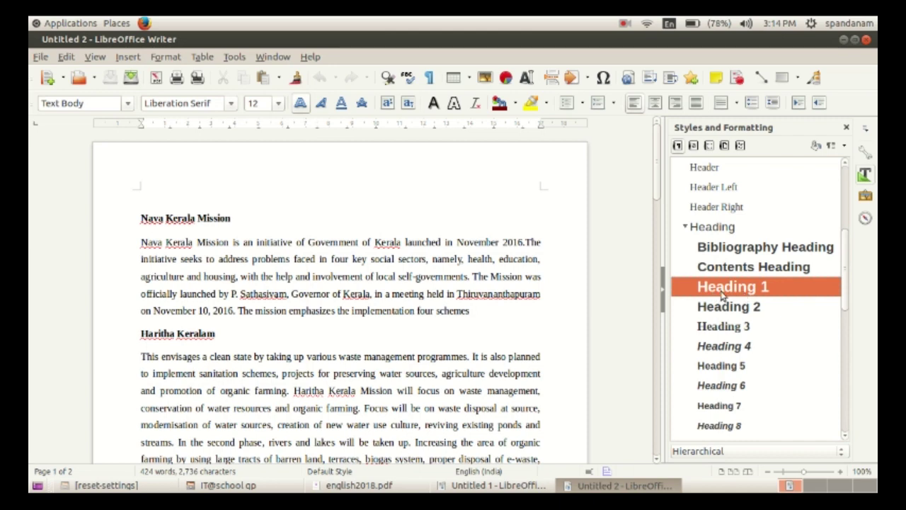
Step: Check the exam question in the PDF, then return to the navakeralam document
left_click(495, 485)
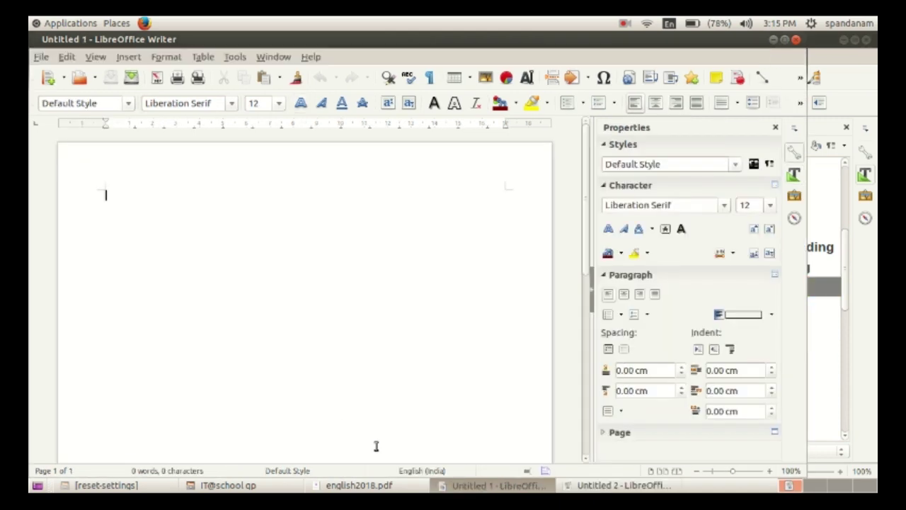
left_click(623, 485)
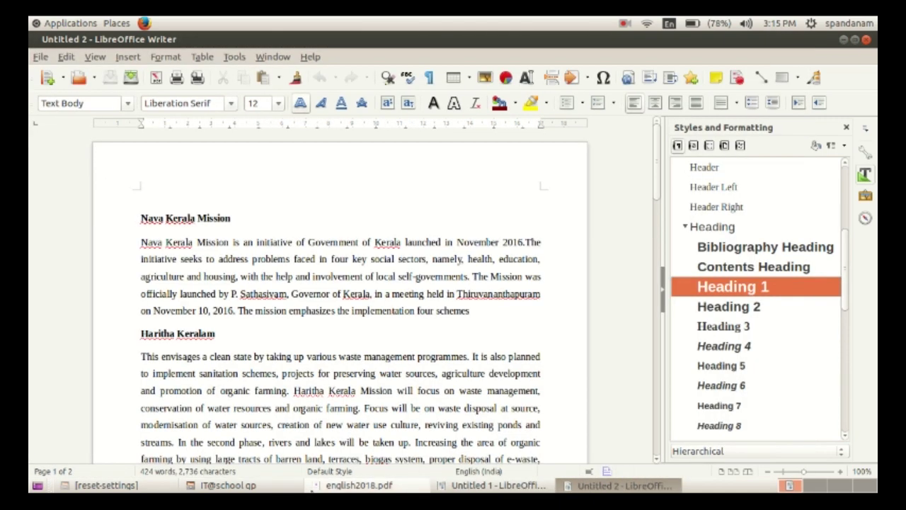
left_click(353, 485)
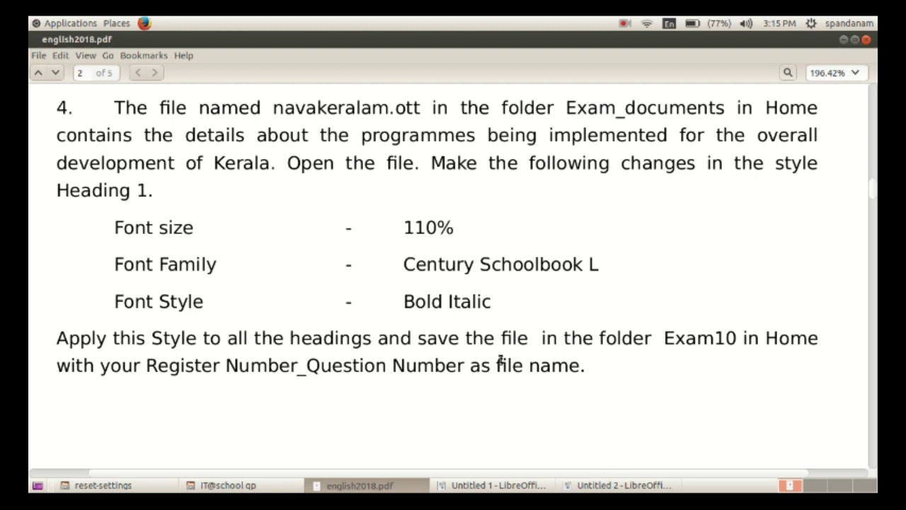
left_click(623, 485)
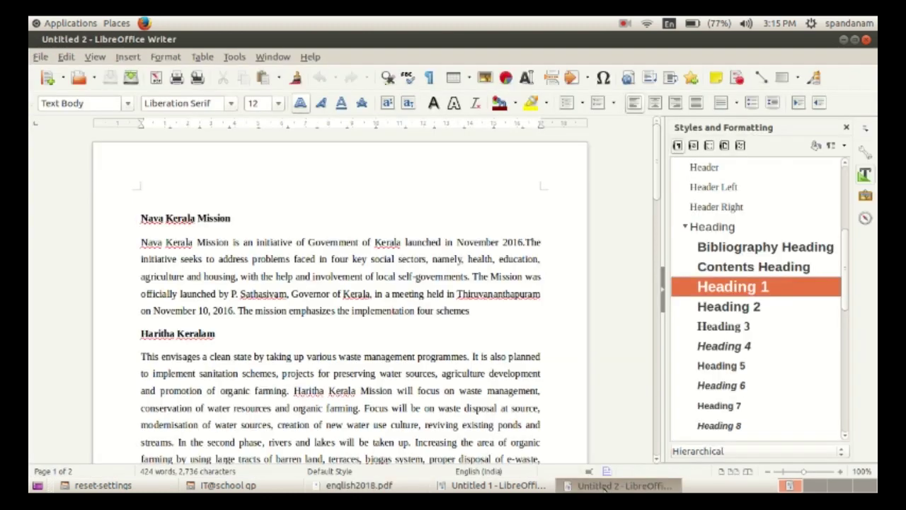
Step: Edit the Heading 1 style's font settings and set its size to 110%
right_click(738, 296)
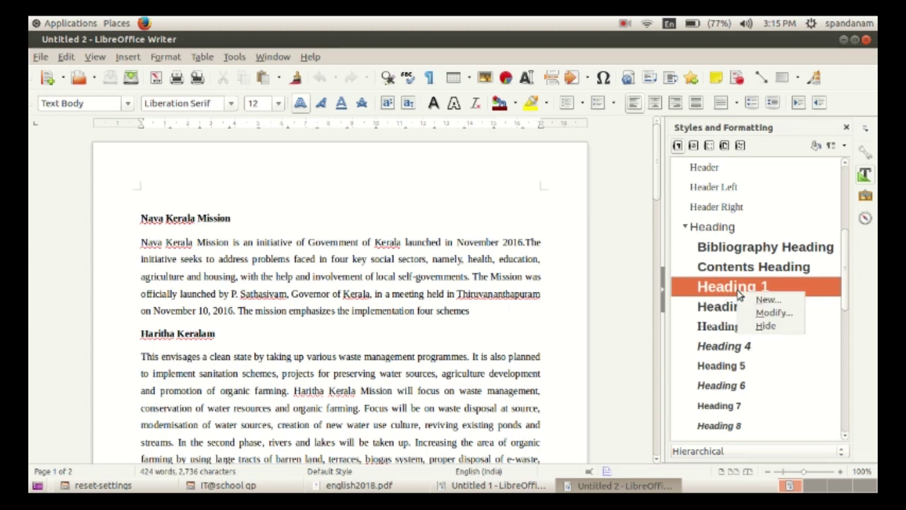
left_click(771, 314)
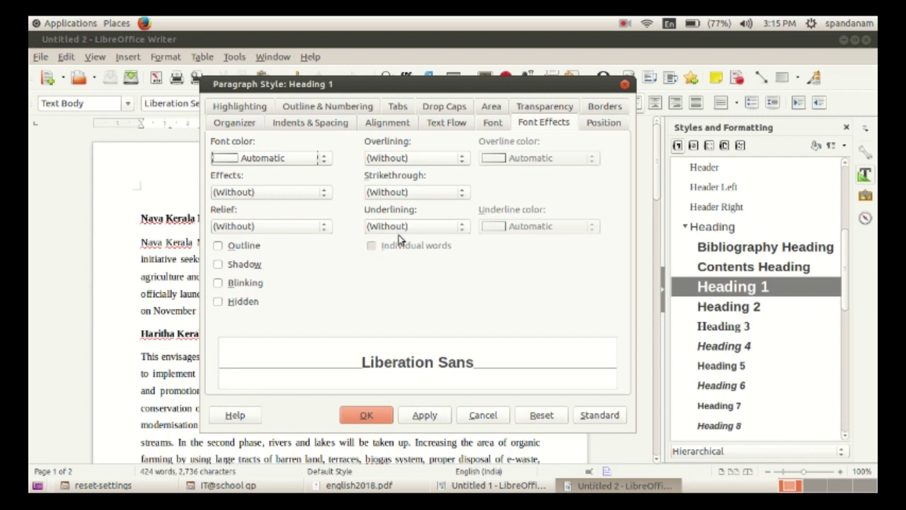
left_click(492, 123)
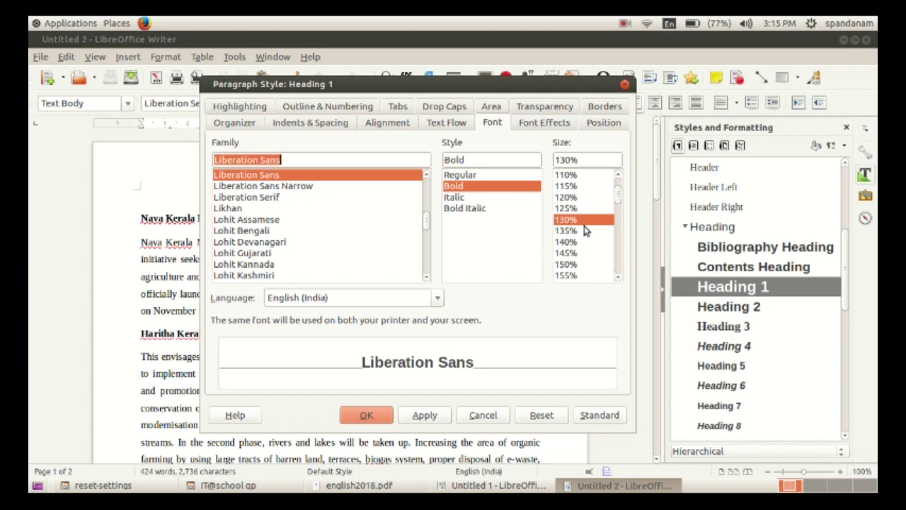
left_click(567, 175)
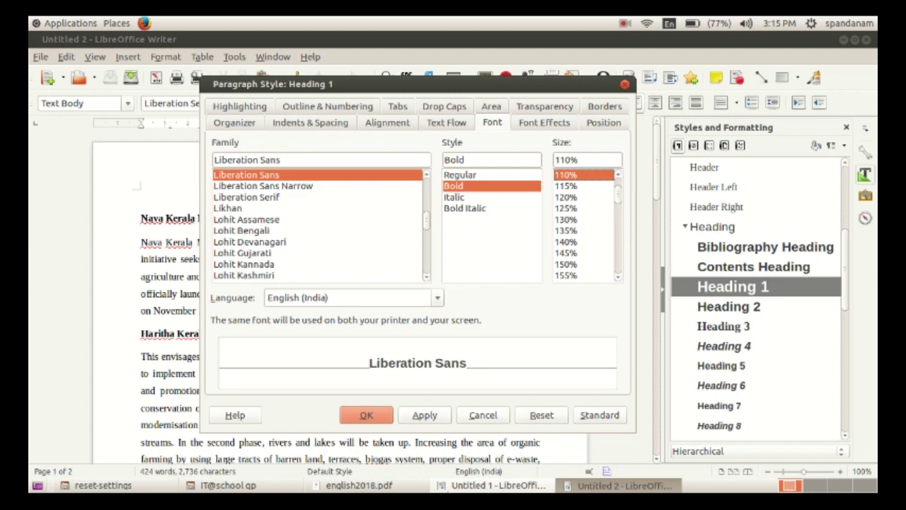
left_click(359, 484)
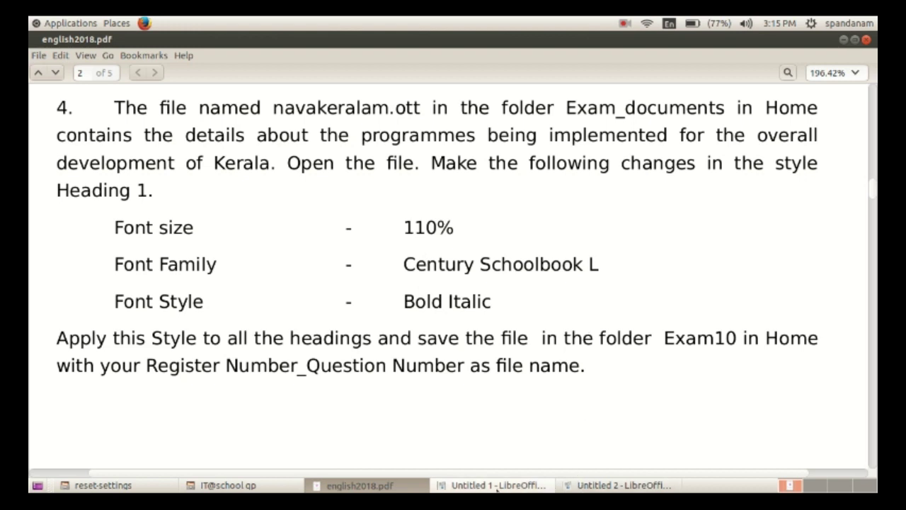
left_click(623, 485)
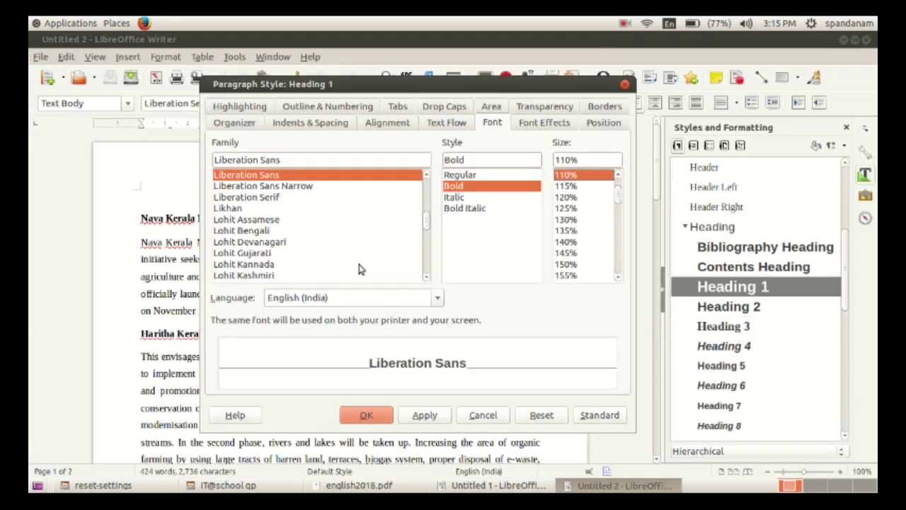
Step: Set the Heading 1 font to Century Schoolbook L Bold Italic, then apply and confirm
left_click(303, 198)
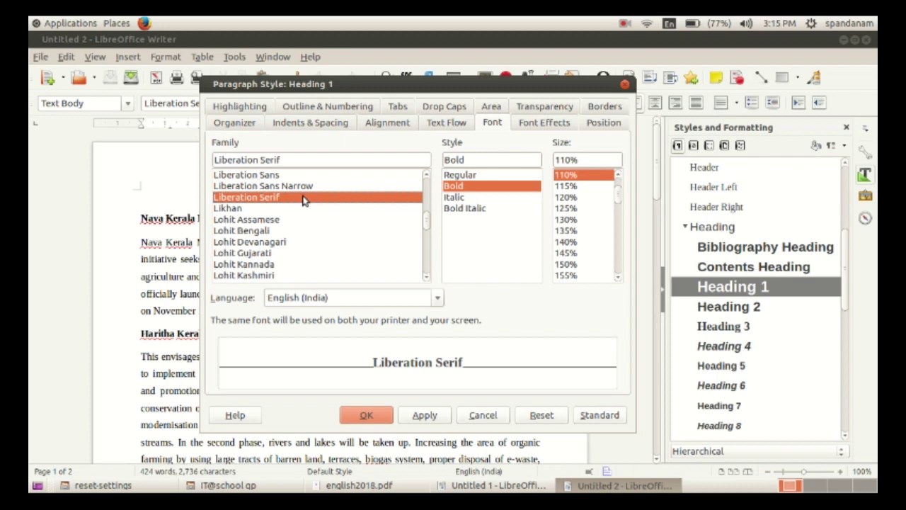
key("c")
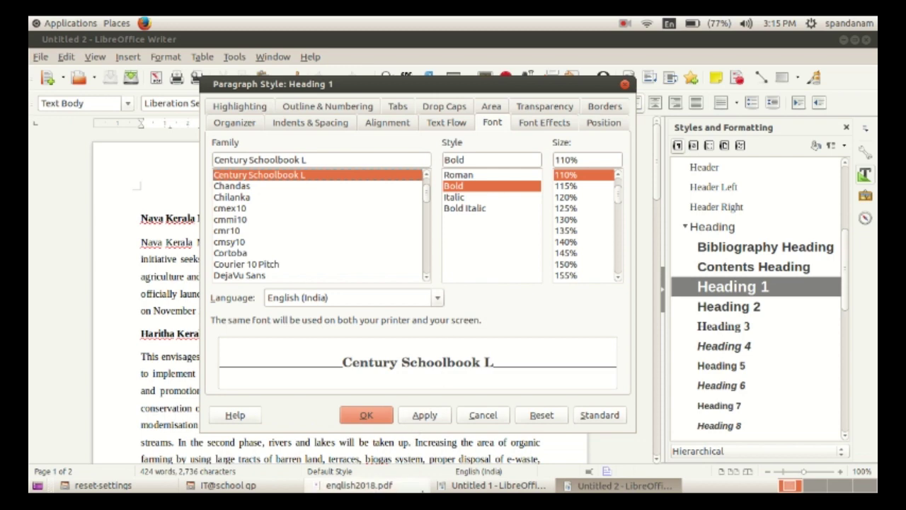
left_click(359, 485)
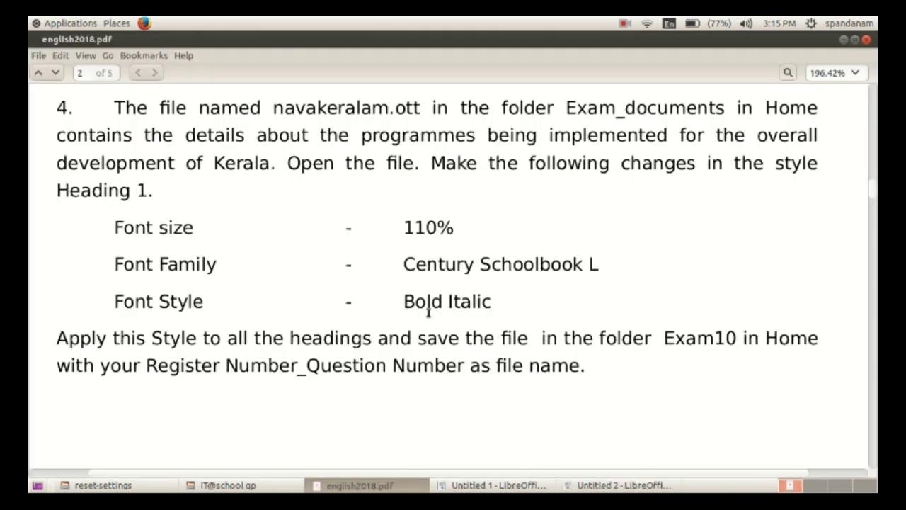
left_click(595, 487)
left_click(464, 209)
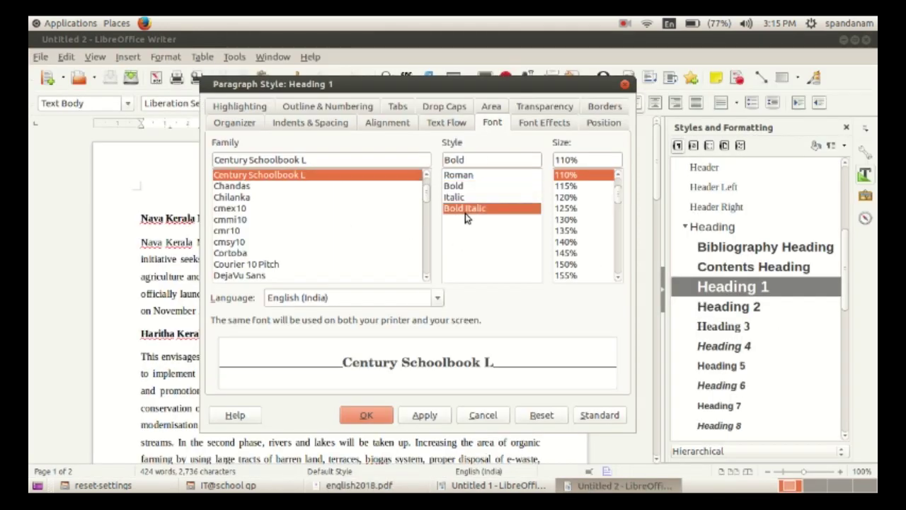
left_click(426, 418)
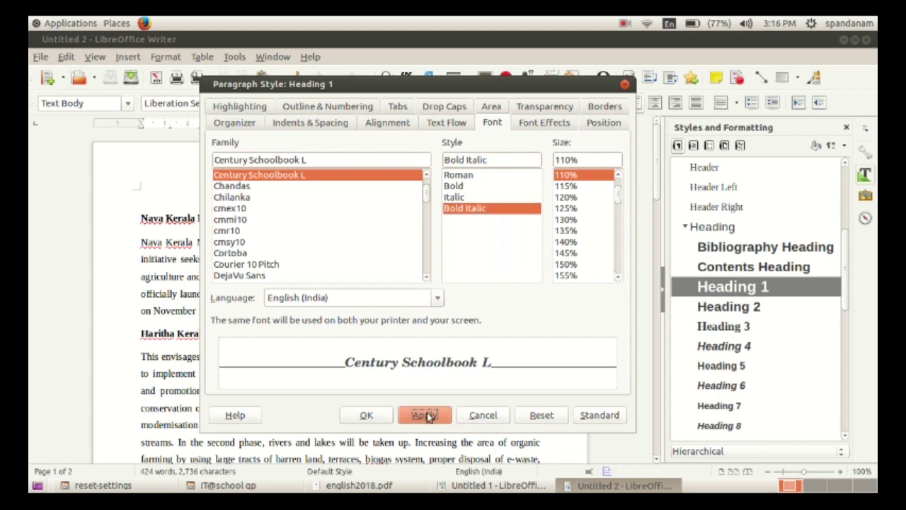
left_click(368, 415)
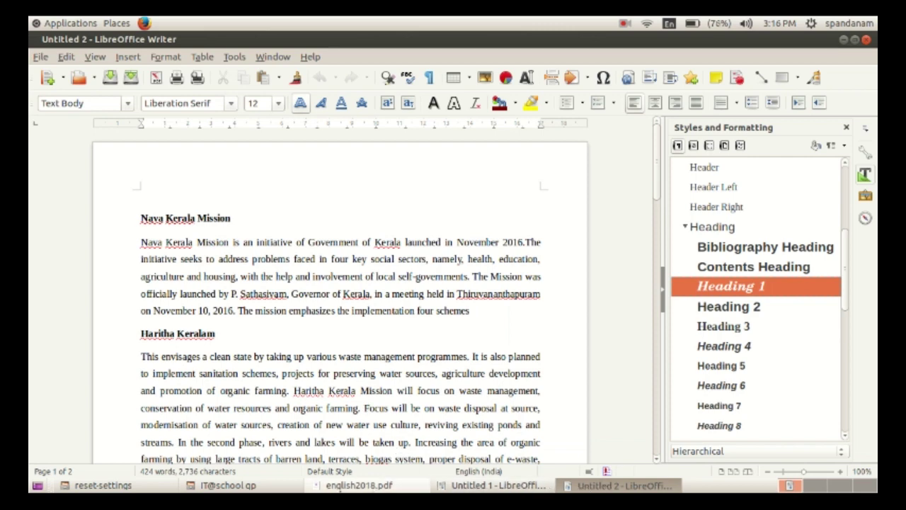
Step: Select the 'Nava Kerala Mission' title and apply the Heading 1 style to it
left_click(358, 484)
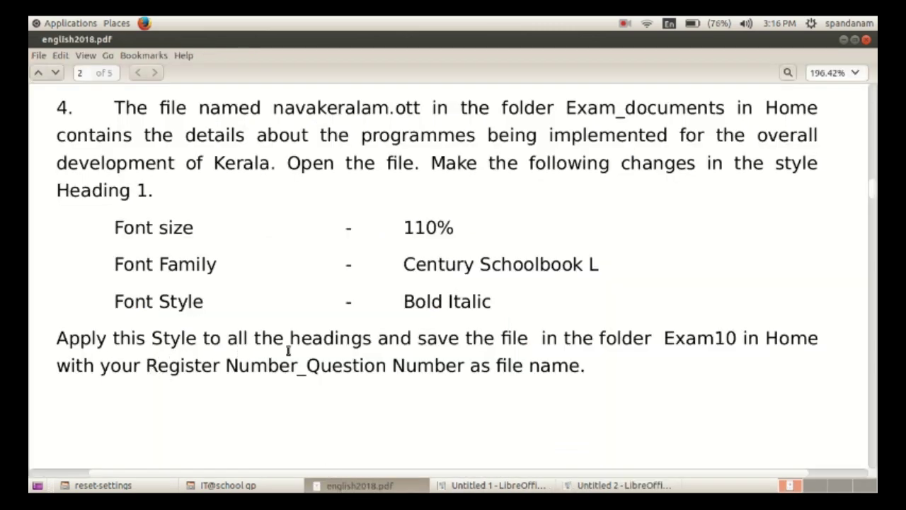
left_click(584, 485)
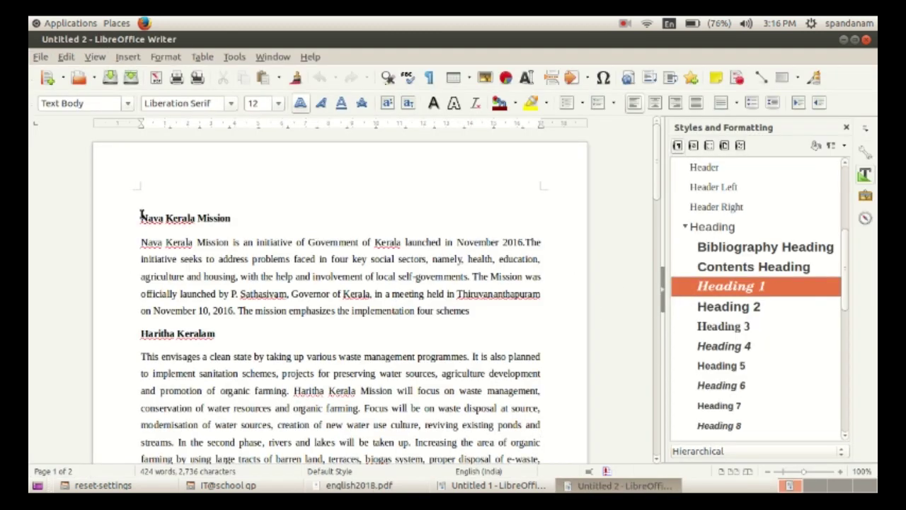
left_click_drag(142, 218, 236, 221)
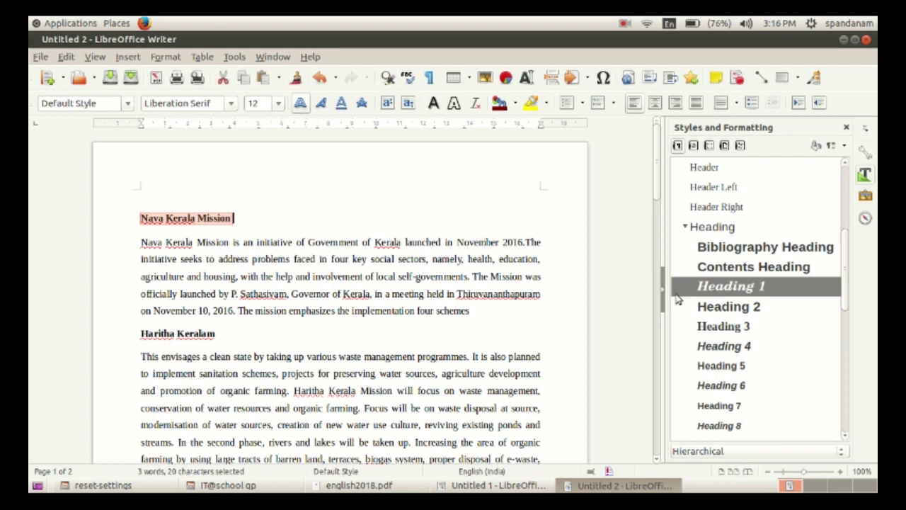
left_click_drag(845, 227, 839, 262)
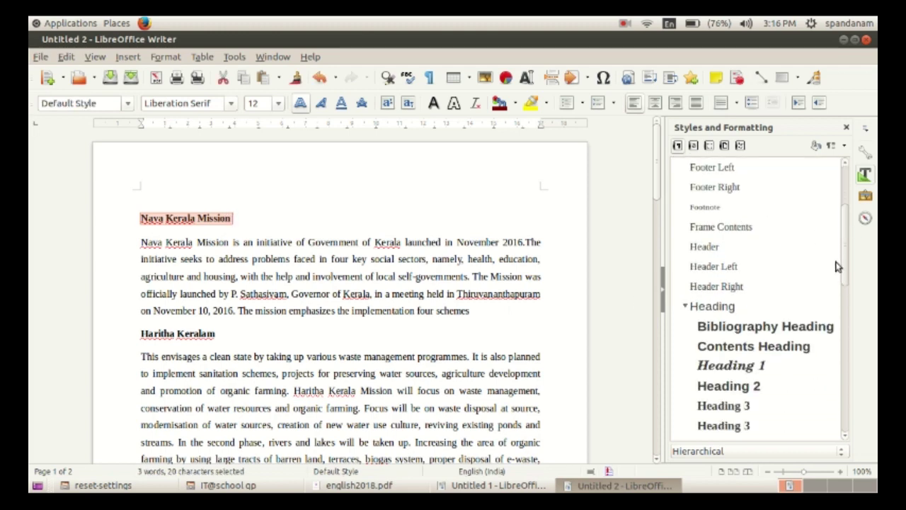
double_click(732, 367)
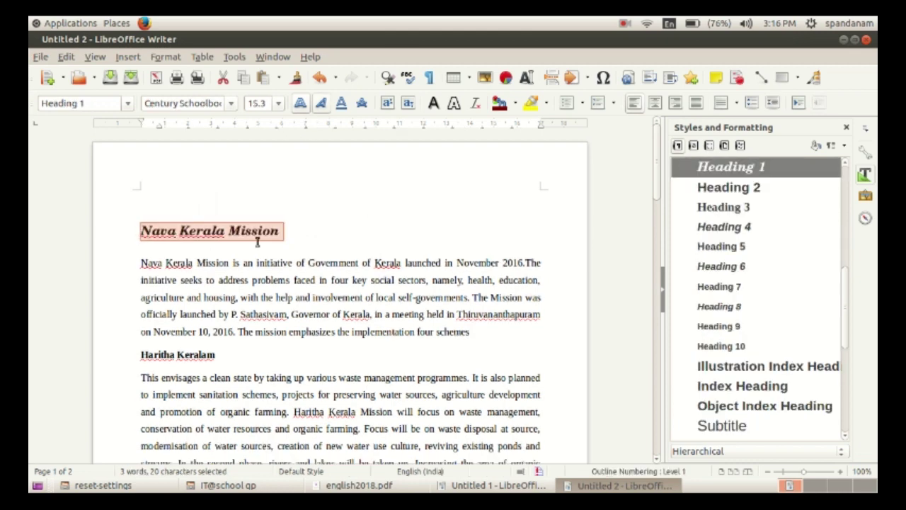
Step: Clone the Heading 1 formatting onto Haritha Keralam, Aardram, Life and the other subheadings
left_click(297, 80)
left_click_drag(141, 347, 234, 348)
scroll(293, 328, "down", 8)
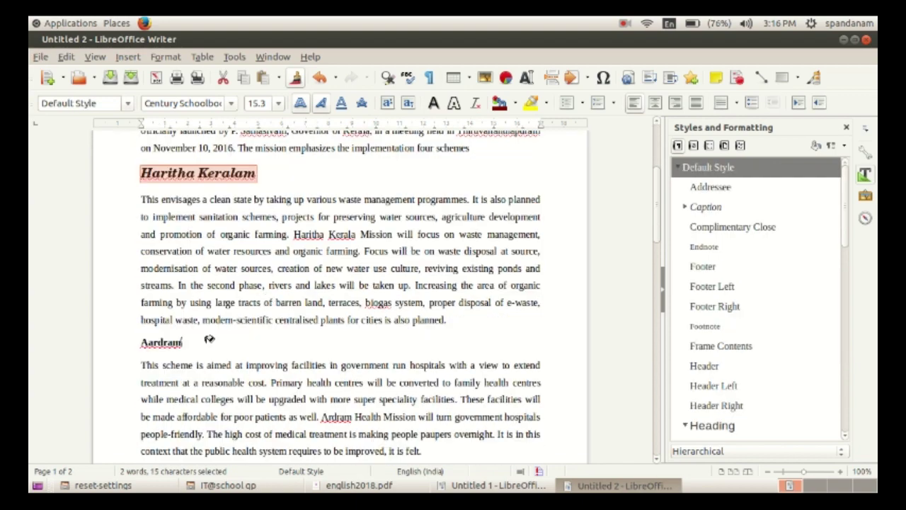
left_click_drag(139, 249, 201, 248)
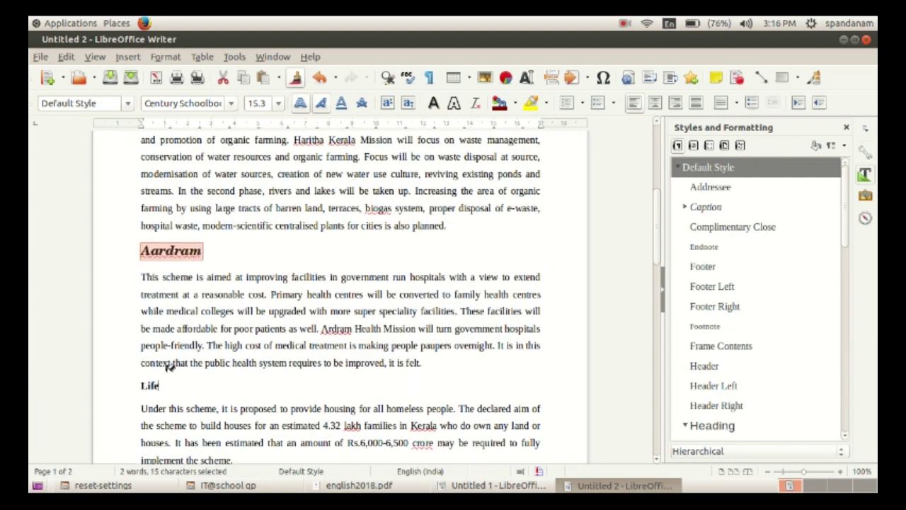
left_click_drag(140, 385, 386, 388)
scroll(177, 371, "down", 3)
scroll(262, 340, "down", 5)
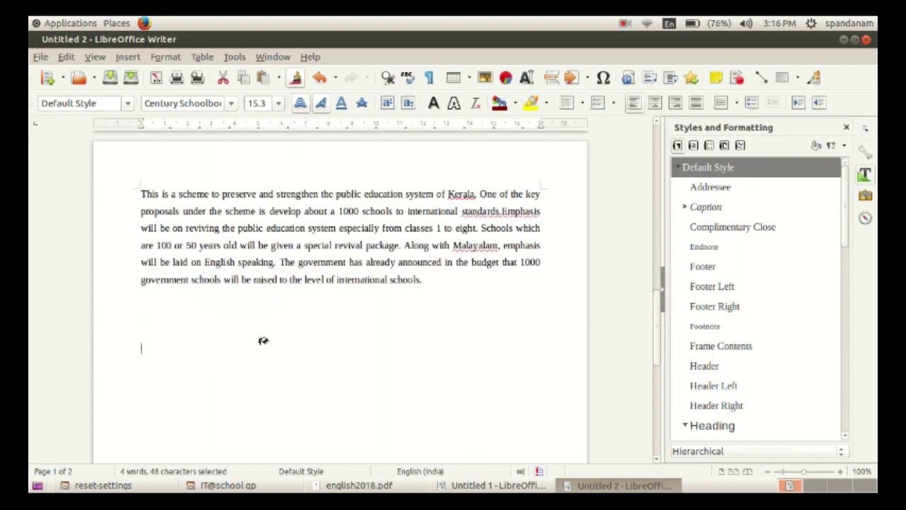
scroll(390, 283, "up", 10)
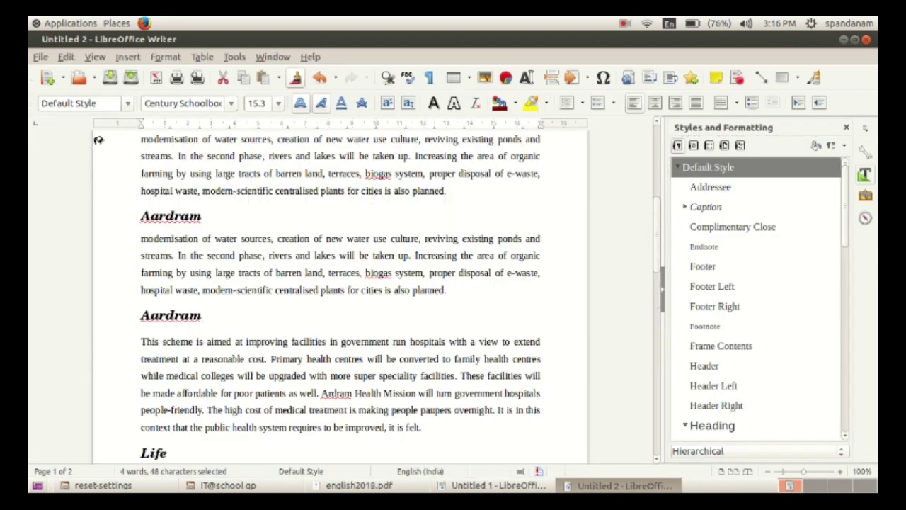
left_click(40, 56)
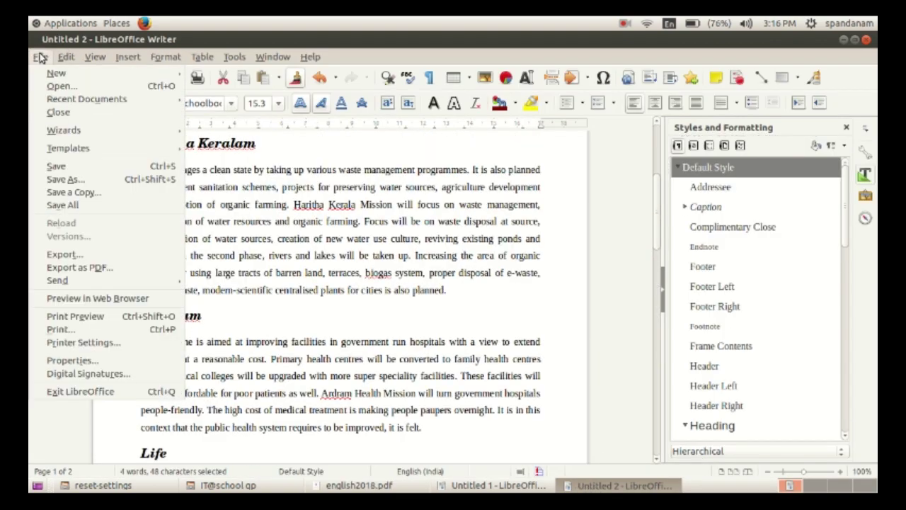
Step: Save into the Exam10 folder, replacing 'Untitled 2' with the register number followed by _2
left_click(74, 167)
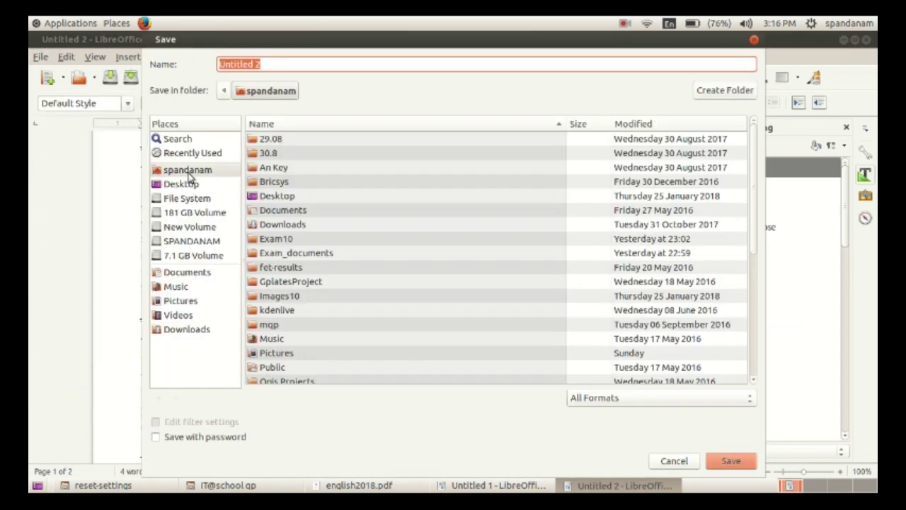
double_click(279, 242)
left_click(267, 64)
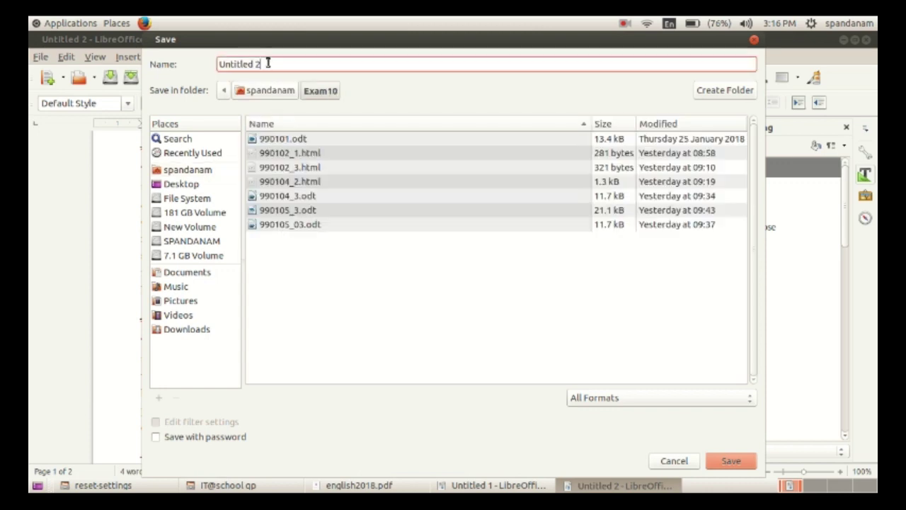
left_click_drag(268, 63, 209, 64)
type("990106_2")
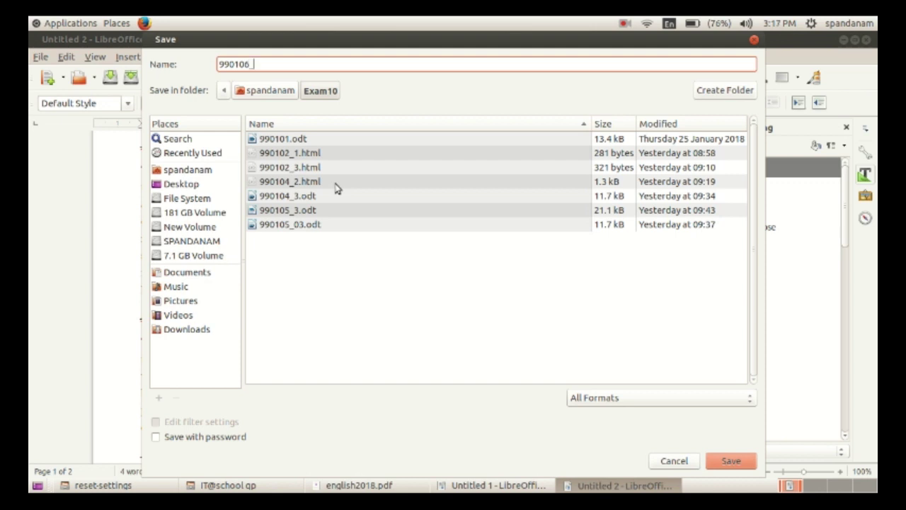